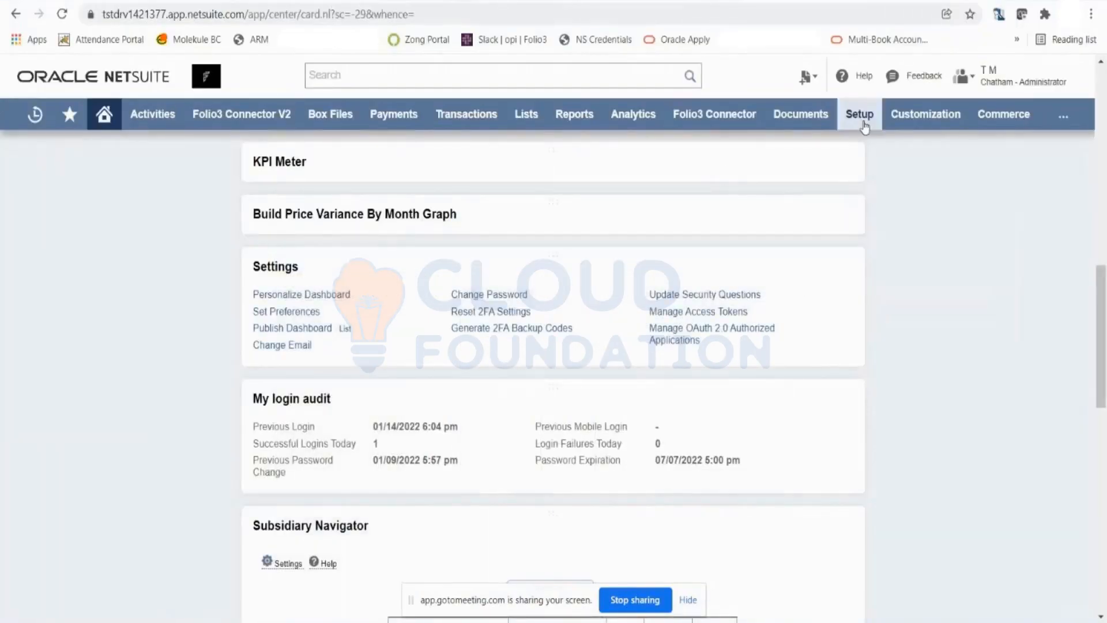
- Open the Administrative Notifications page from the company setup options
{"action": "mouse_move", "coordinate": [861, 118]}
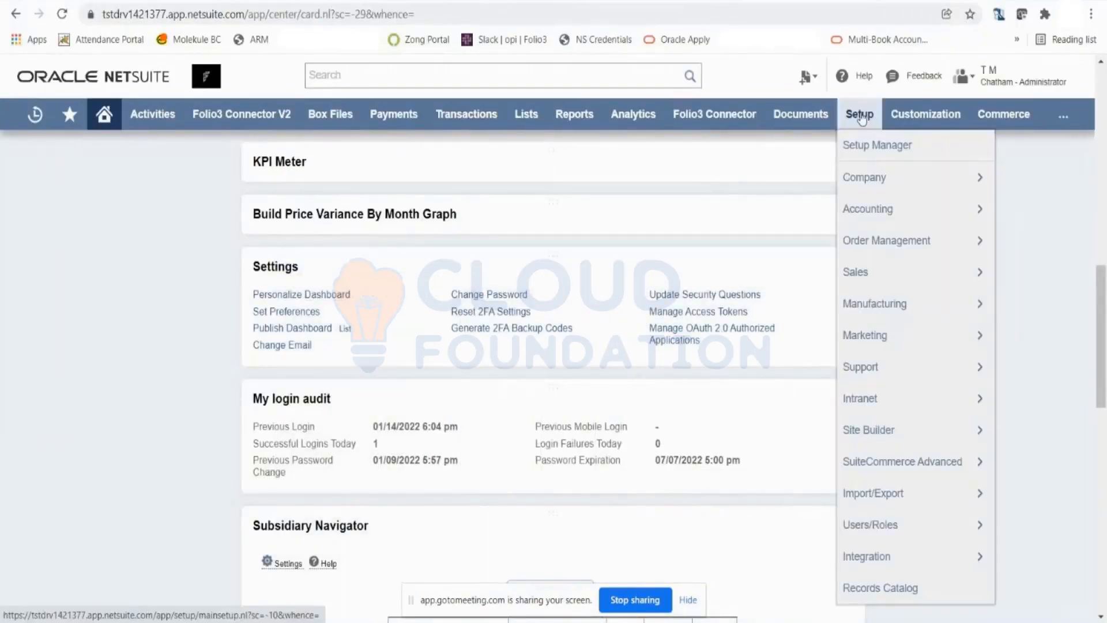
{"action": "mouse_move", "coordinate": [883, 177]}
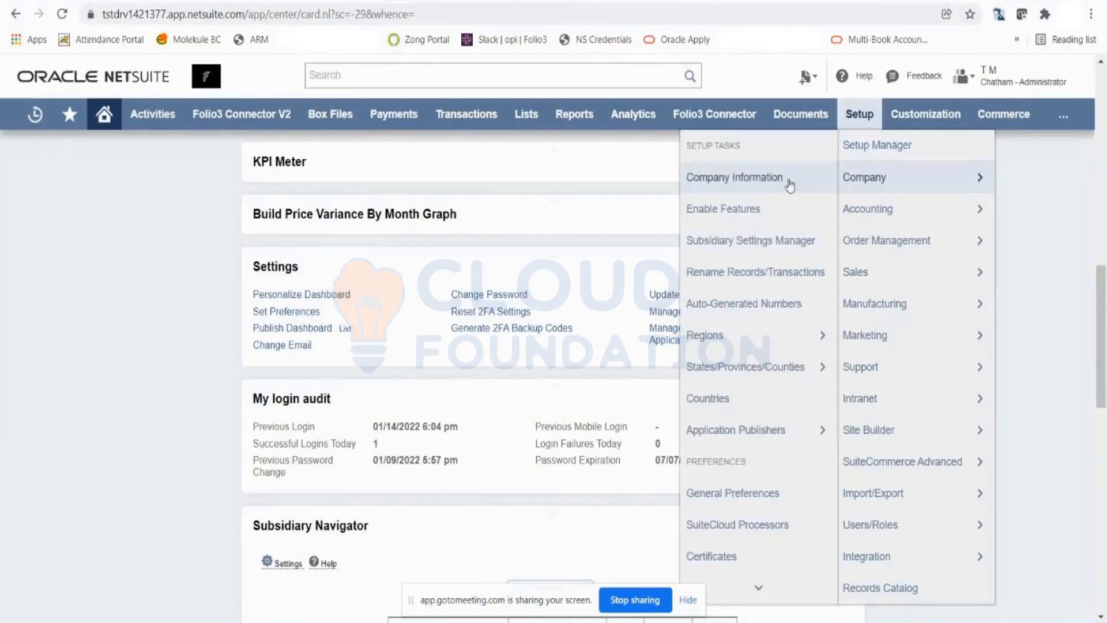
{"action": "scroll", "coordinate": [747, 321], "scroll_direction": "down", "scroll_amount": 10}
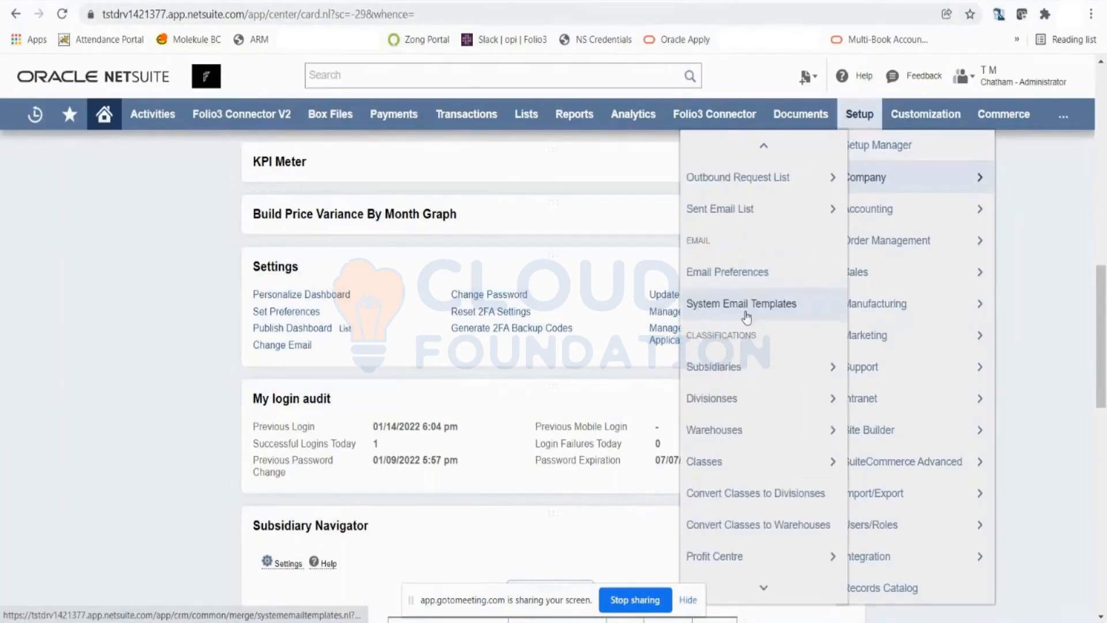
{"action": "scroll", "coordinate": [747, 319], "scroll_direction": "down", "scroll_amount": 5}
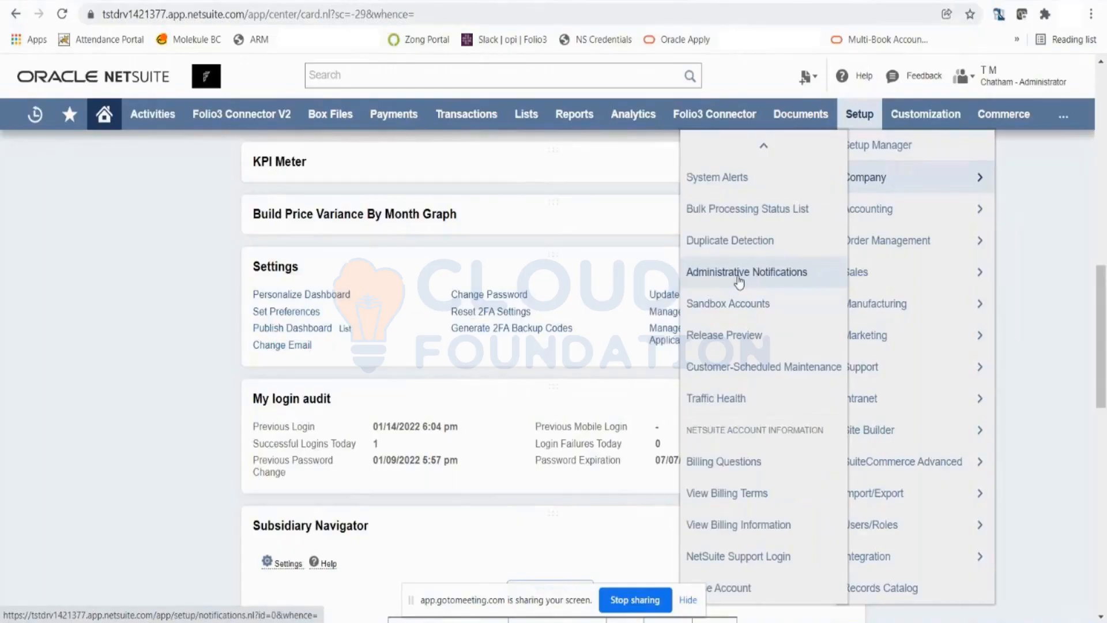
{"action": "left_click", "coordinate": [739, 280]}
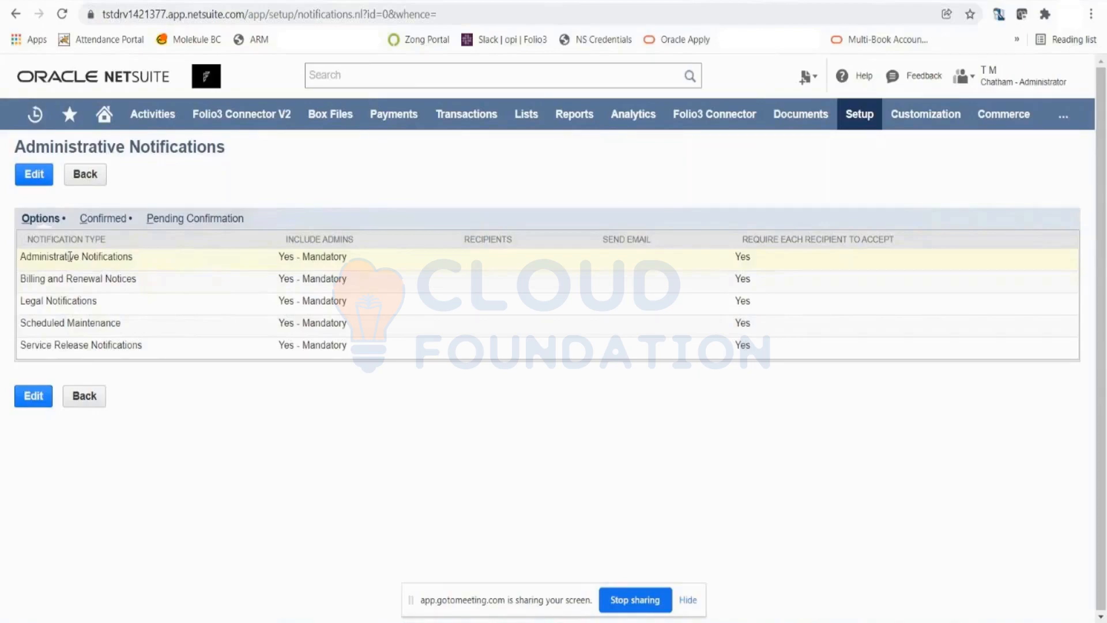
- Put the notification settings into edit mode and select two people as recipients of the Administrative Notifications type
{"action": "triple_click", "coordinate": [66, 256]}
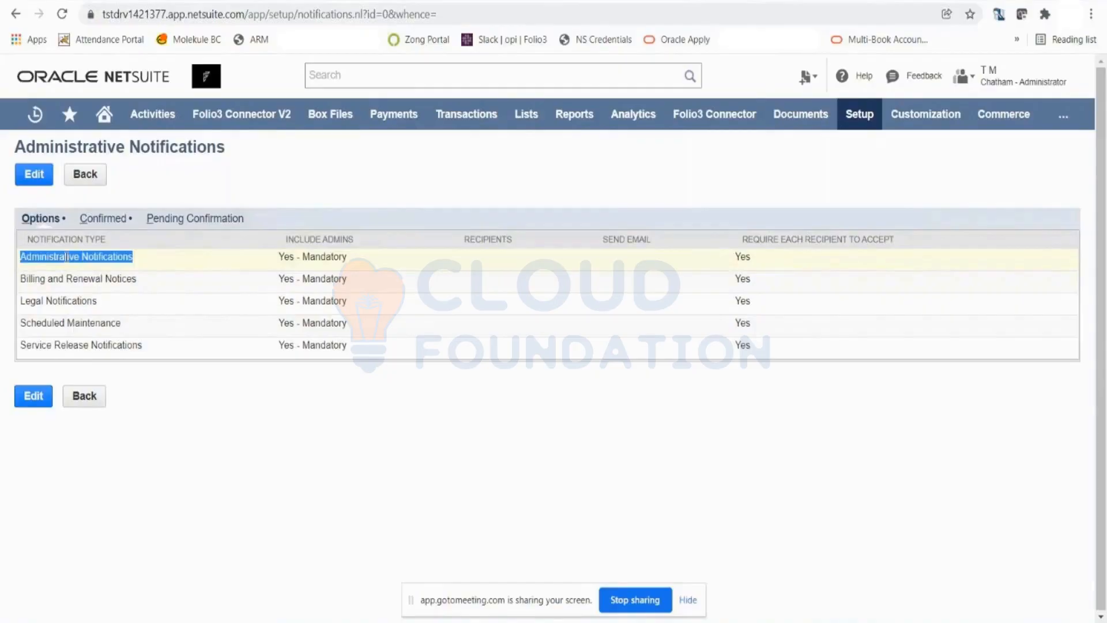
{"action": "left_click", "coordinate": [34, 175]}
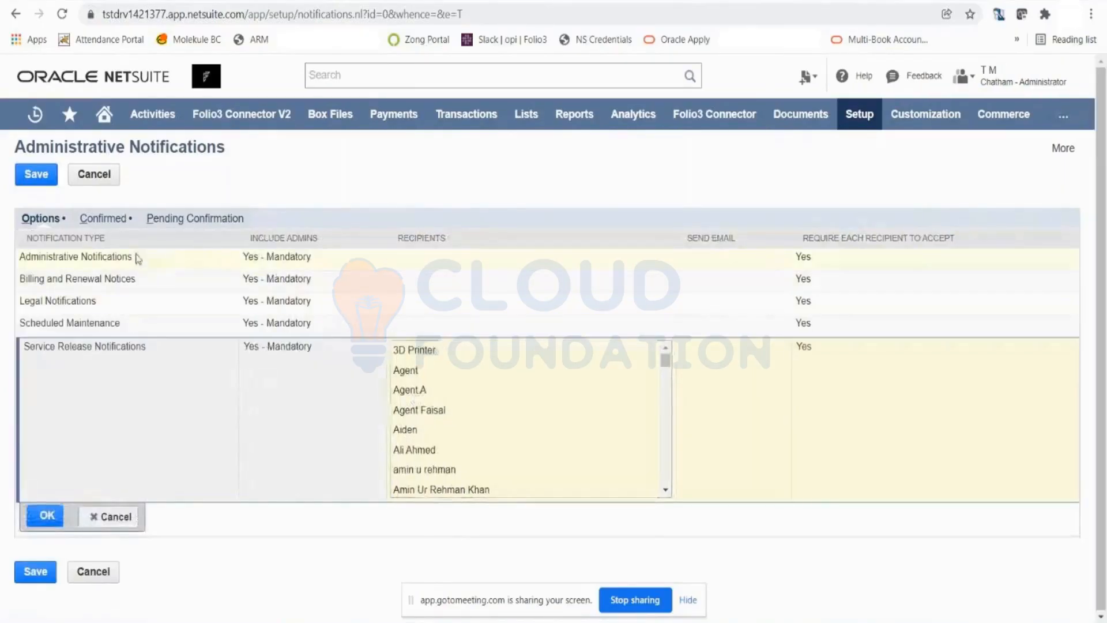
{"action": "left_click", "coordinate": [411, 265]}
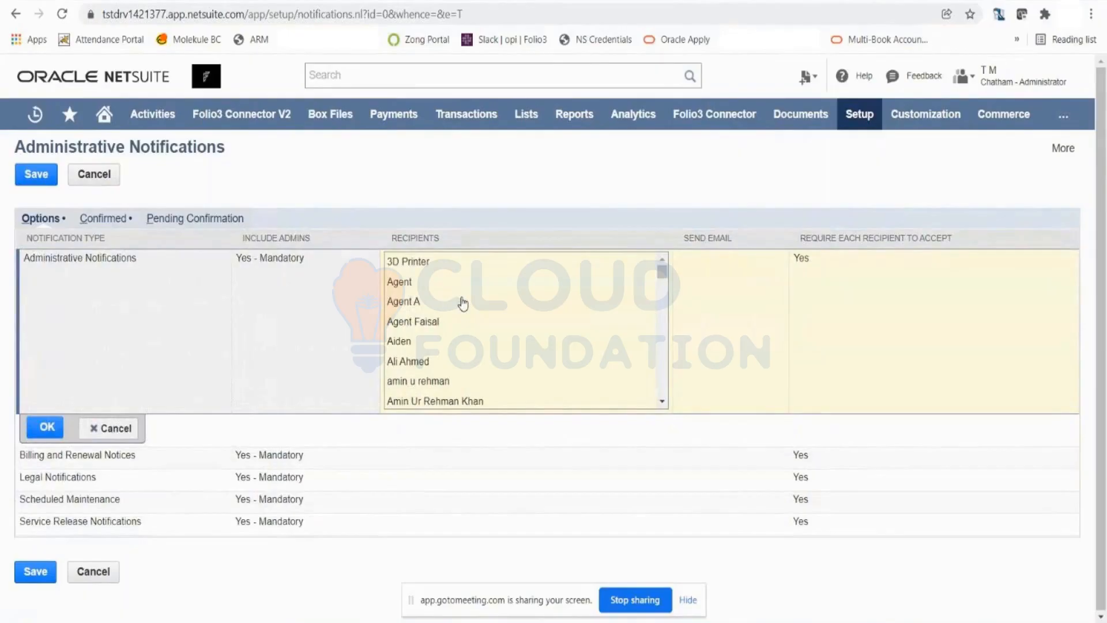
{"action": "scroll", "coordinate": [463, 302], "scroll_direction": "down", "scroll_amount": 4}
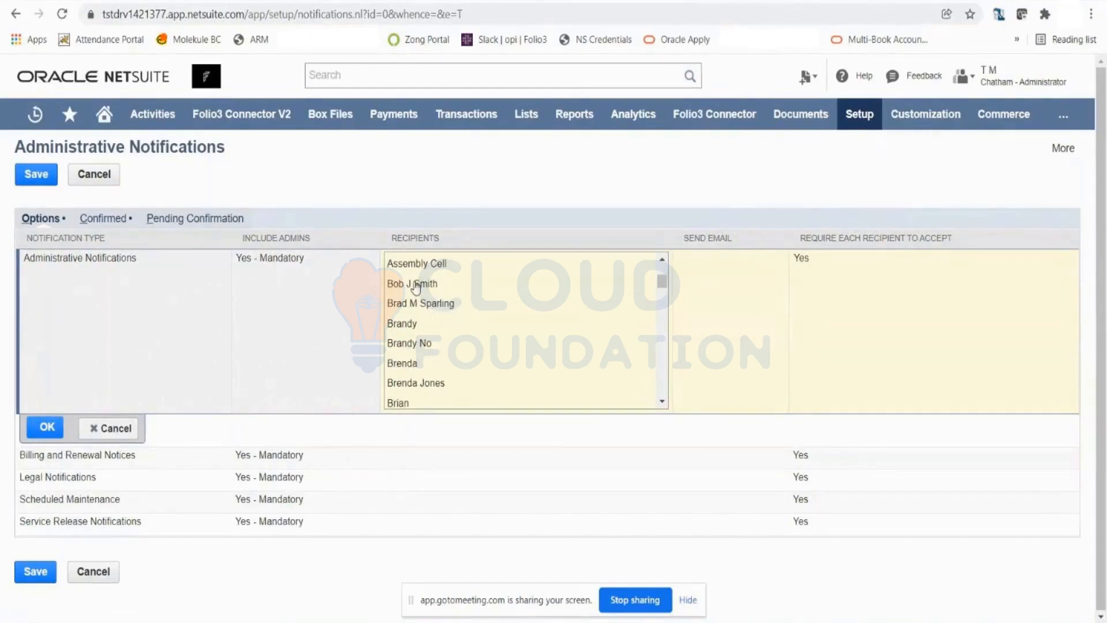
{"action": "left_click", "coordinate": [410, 322]}
{"action": "left_click", "coordinate": [427, 283]}
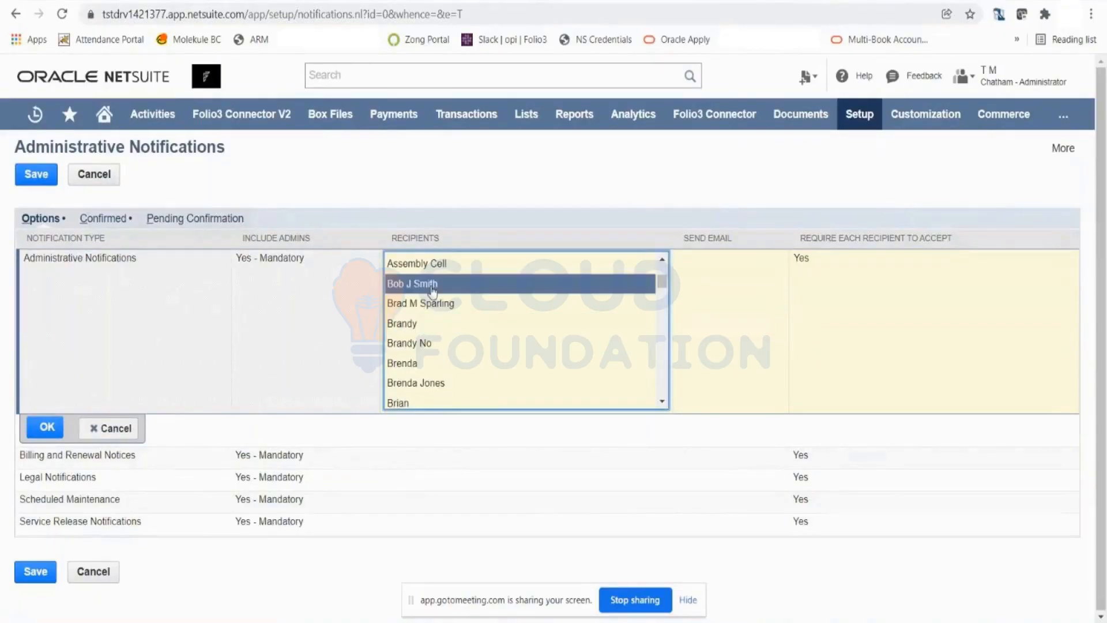
{"action": "left_click", "coordinate": [420, 328], "text": "ctrl"}
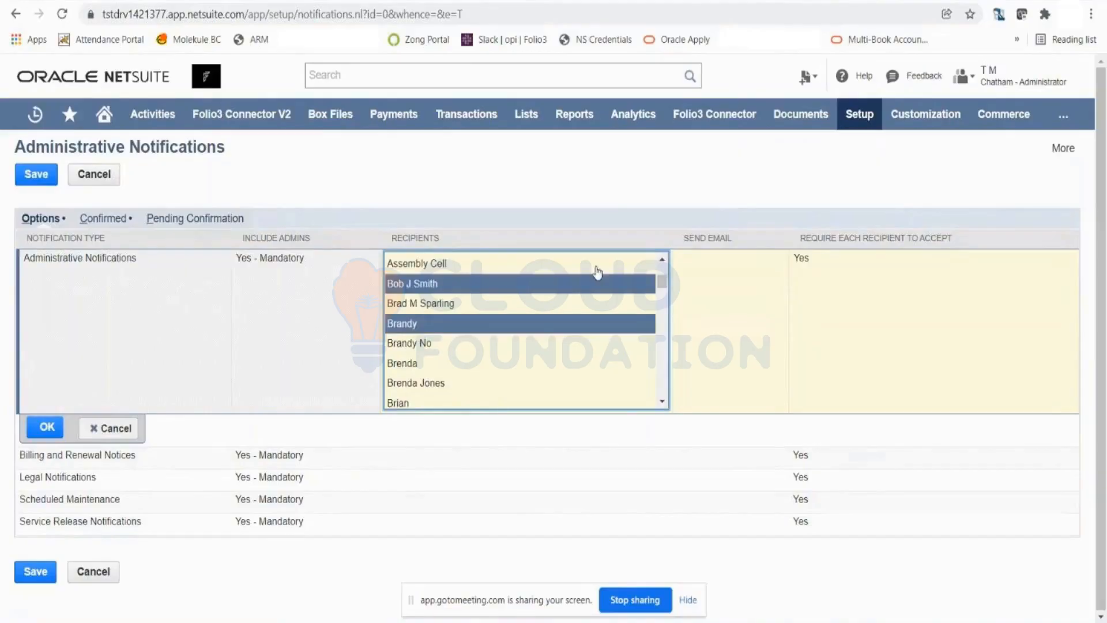
- Enable Send Email for the Administrative Notifications type and commit the line
{"action": "left_click", "coordinate": [728, 315]}
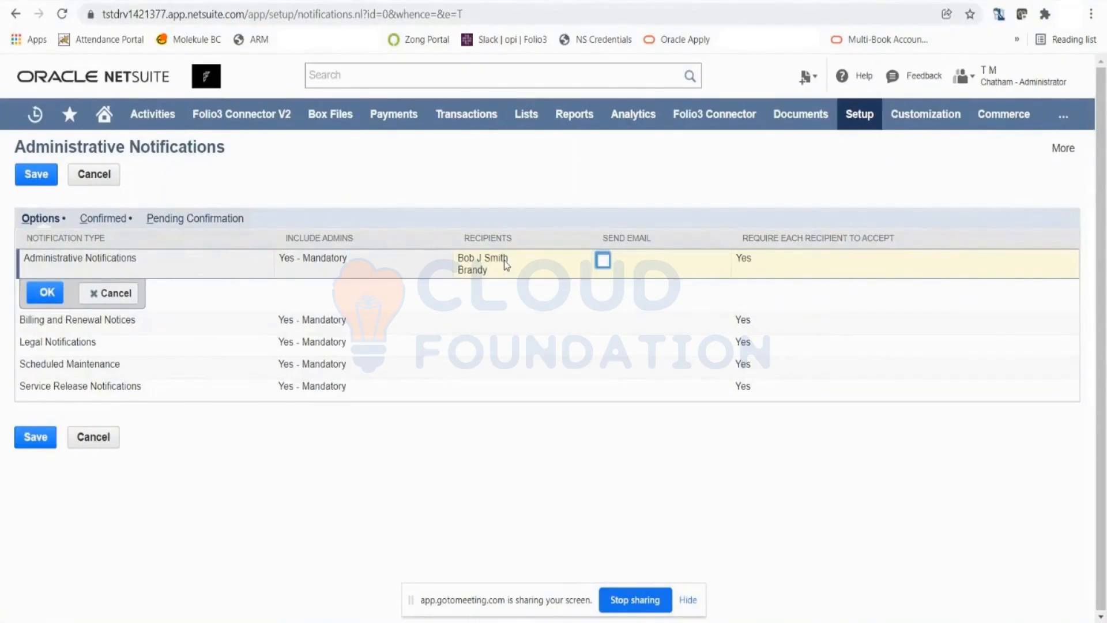
{"action": "left_click", "coordinate": [602, 260]}
{"action": "left_click", "coordinate": [47, 292]}
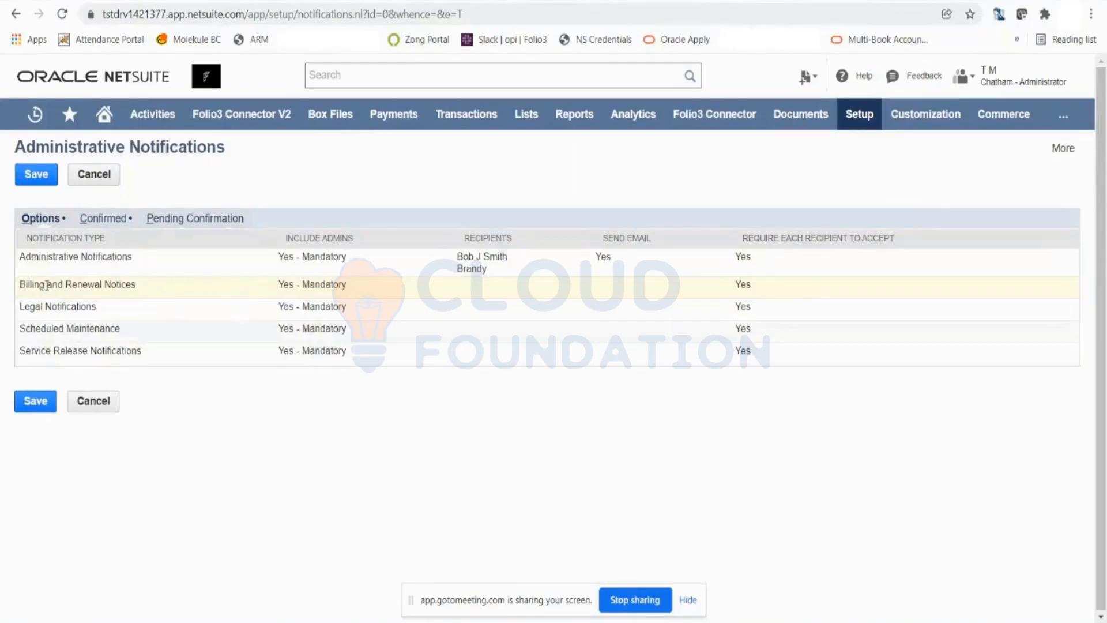
- Assign one person as recipient of Billing and Renewal Notices and commit the line
{"action": "left_click", "coordinate": [515, 287]}
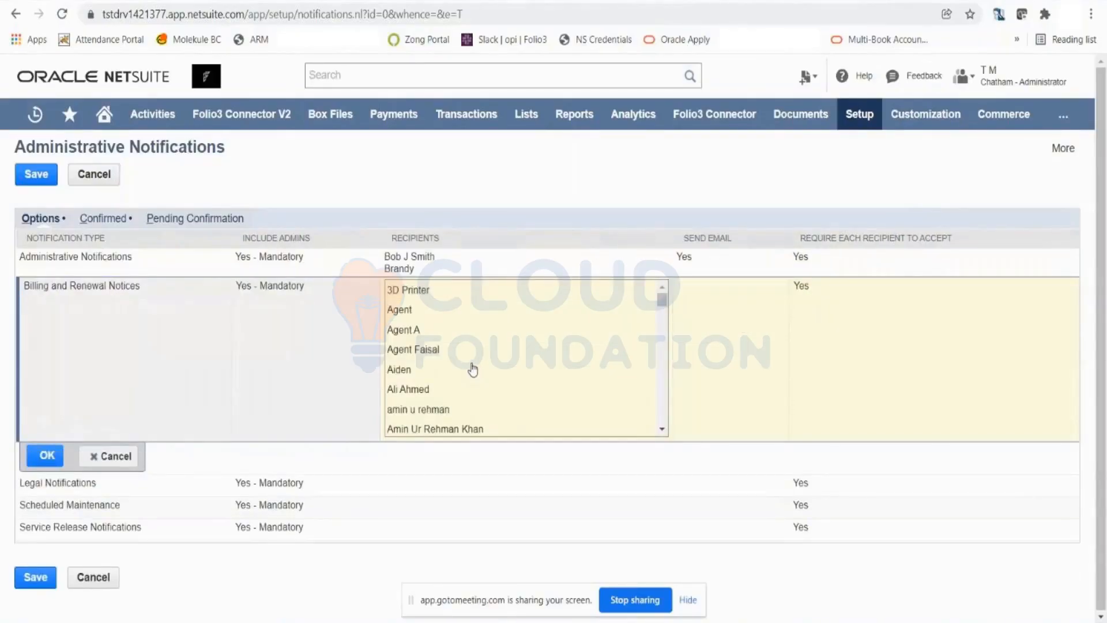
{"action": "scroll", "coordinate": [471, 370], "scroll_direction": "down", "scroll_amount": 2}
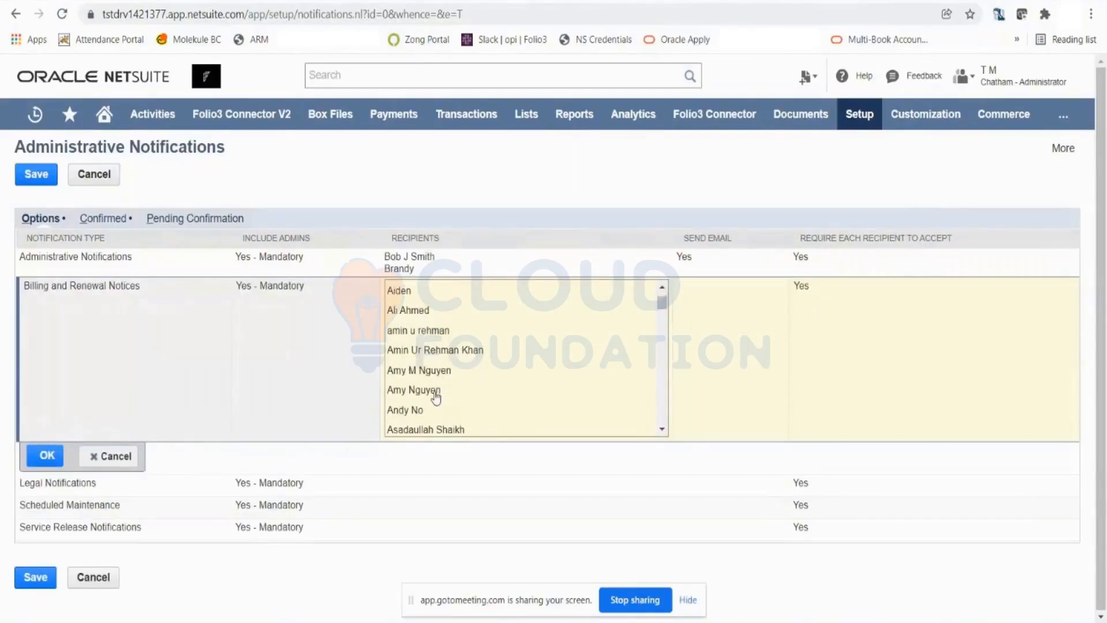
{"action": "left_click", "coordinate": [436, 391]}
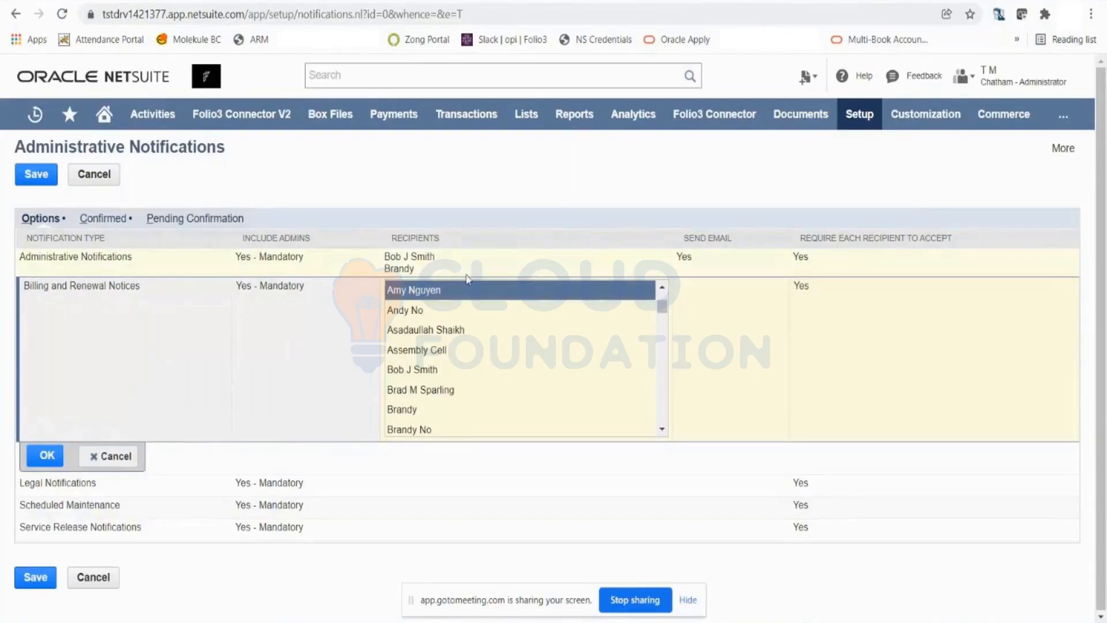
{"action": "left_click", "coordinate": [49, 458]}
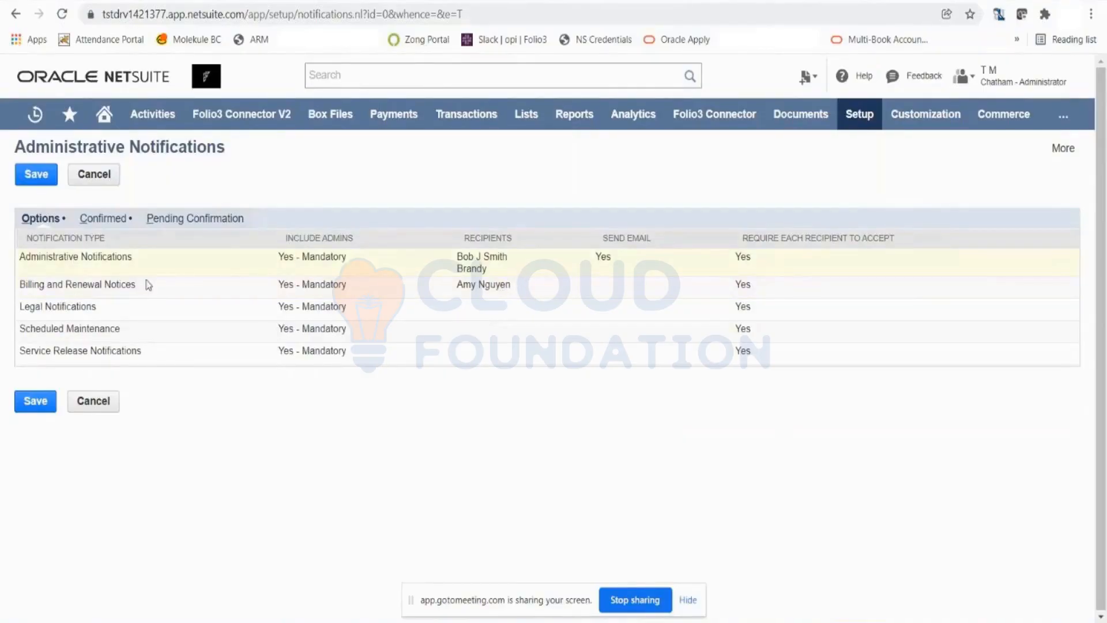
- Look at the recipient choices for Legal Notifications and Scheduled Maintenance without selecting anyone
{"action": "left_click_drag", "start_coordinate": [21, 306], "coordinate": [96, 308]}
{"action": "left_click", "coordinate": [101, 322]}
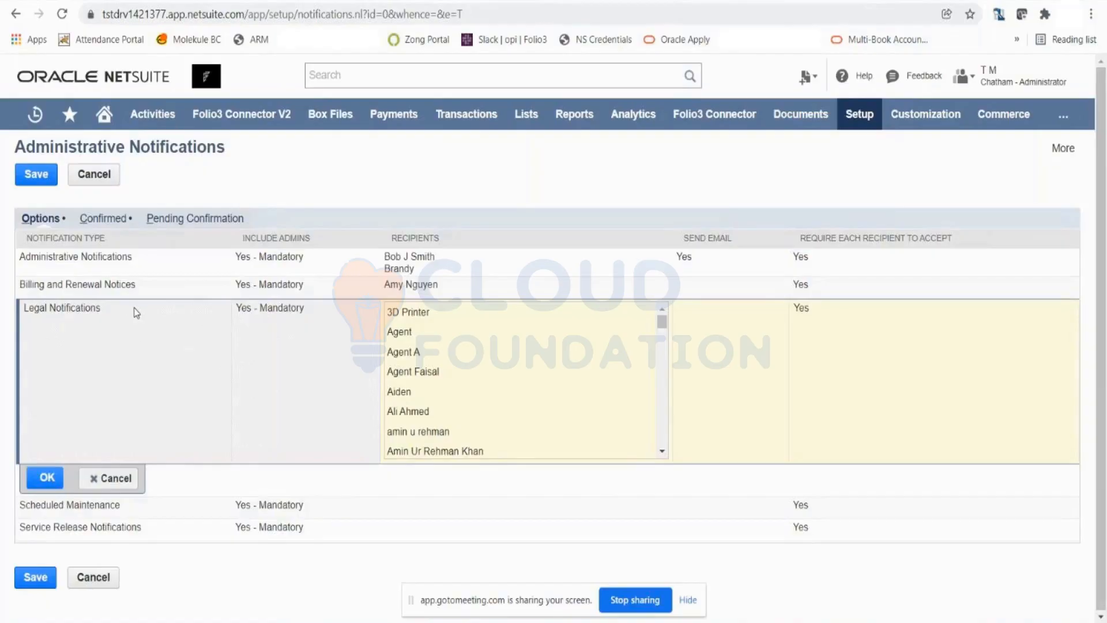
{"action": "left_click", "coordinate": [113, 478]}
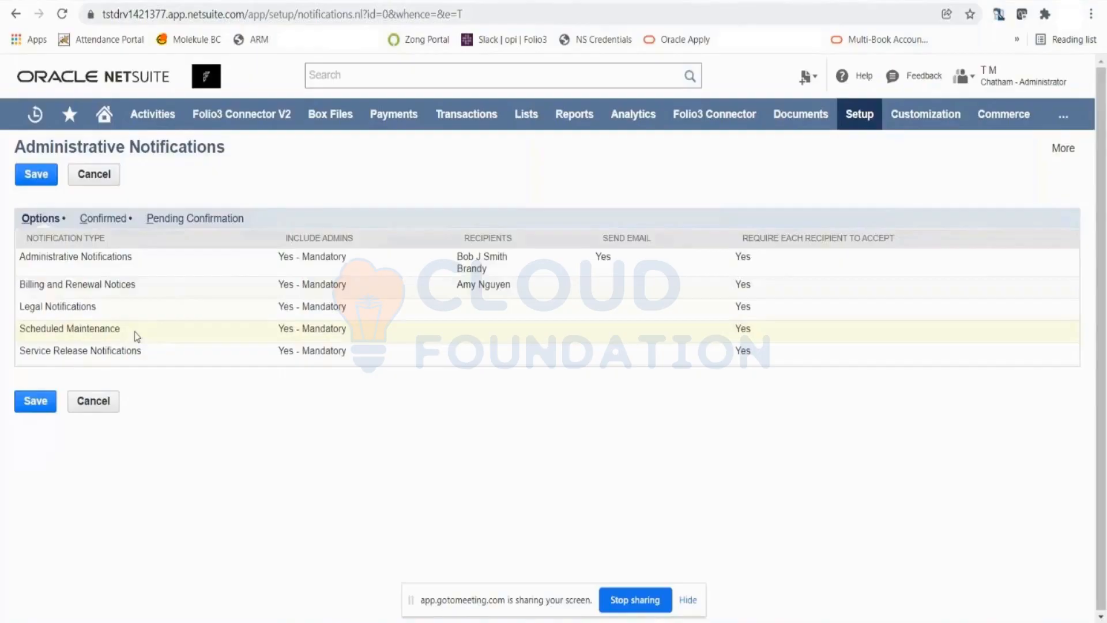
{"action": "left_click", "coordinate": [489, 330]}
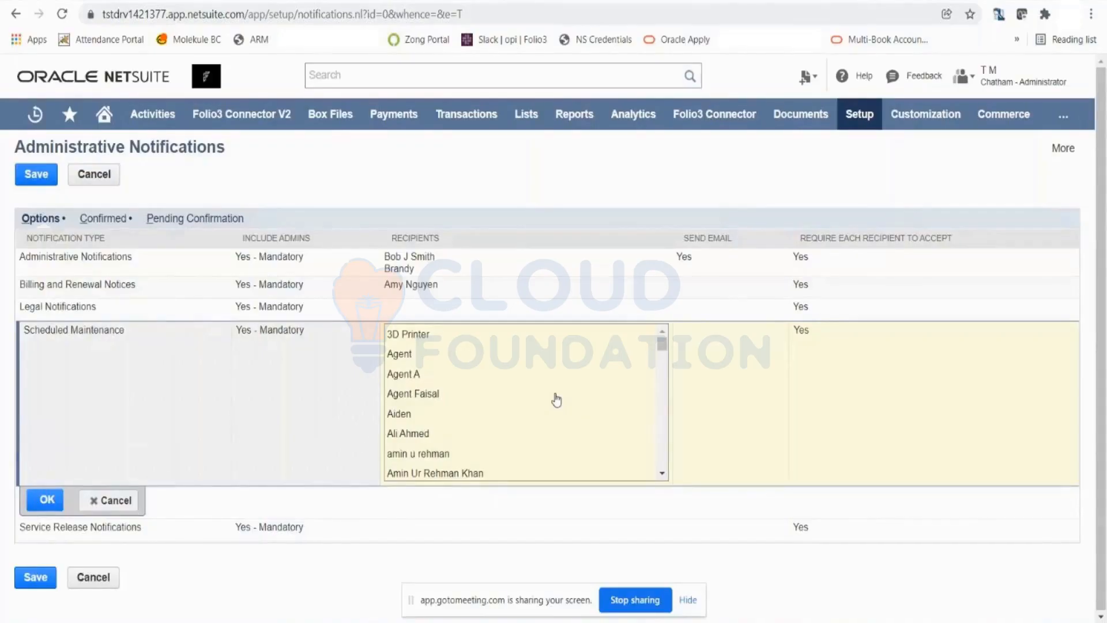
{"action": "left_click", "coordinate": [46, 500]}
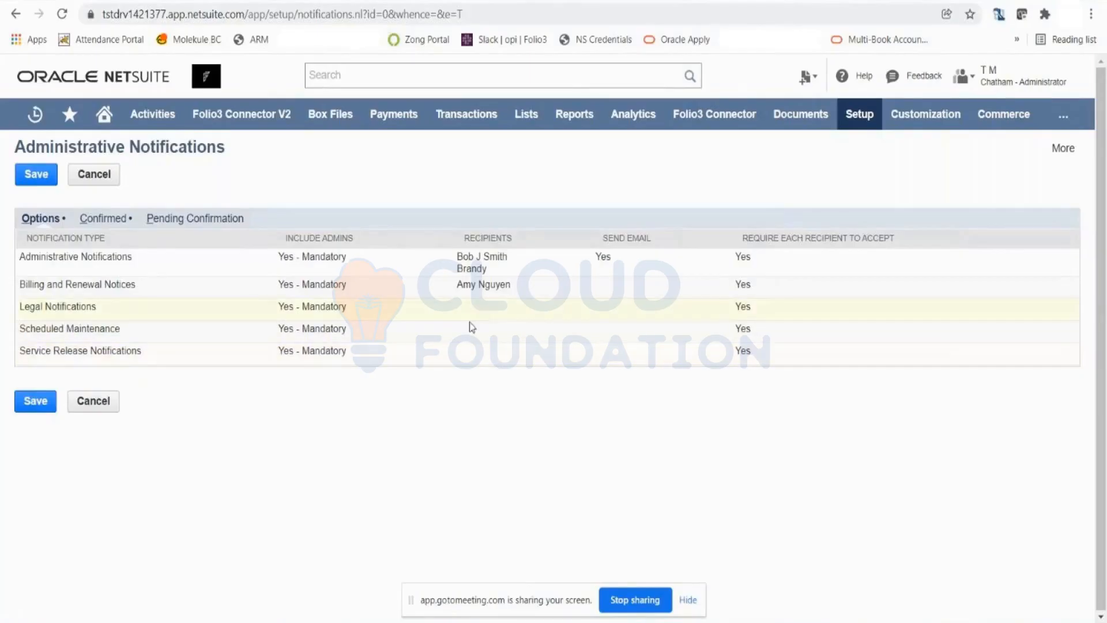
- Review the confirmed notifications with their confirmation dates and message texts, and check the list of pending confirmations
{"action": "left_click", "coordinate": [105, 222]}
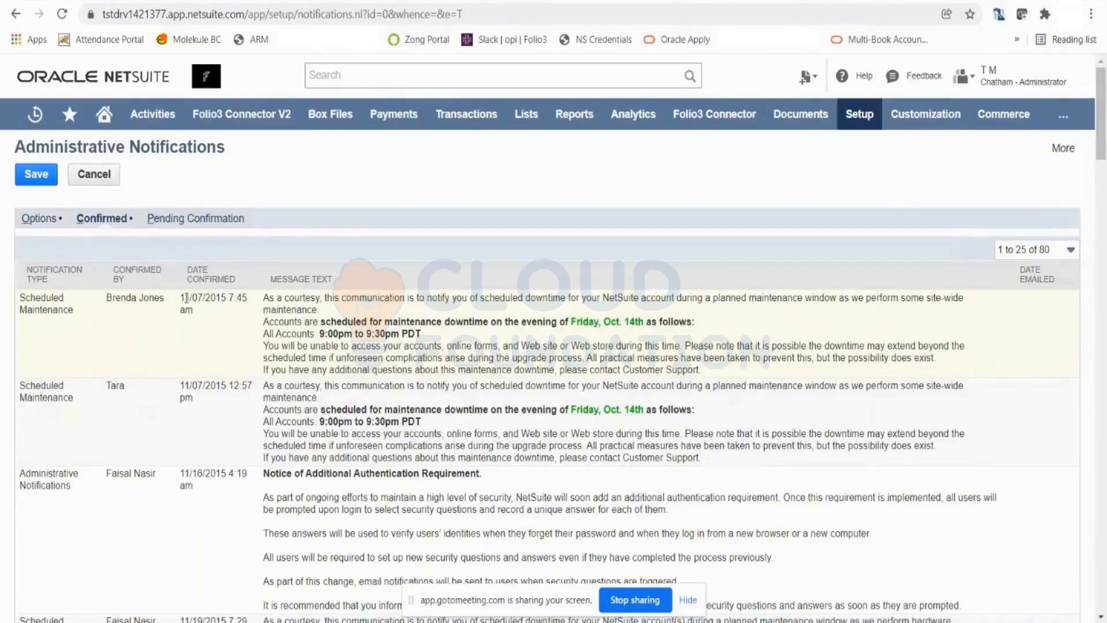
{"action": "left_click_drag", "start_coordinate": [186, 298], "coordinate": [454, 384]}
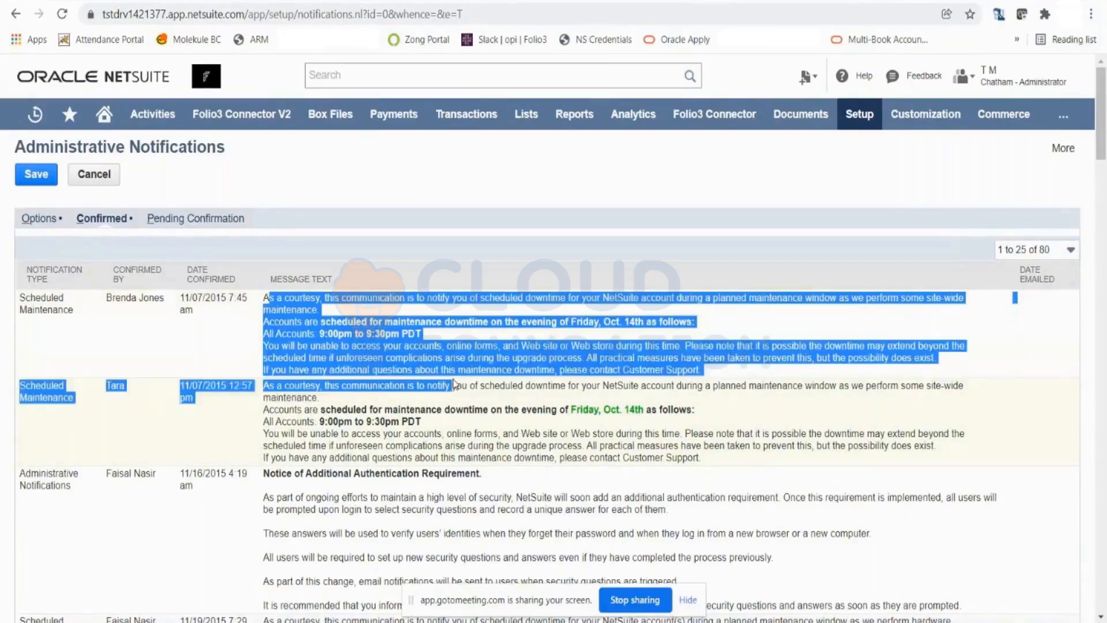
{"action": "left_click_drag", "start_coordinate": [454, 384], "coordinate": [444, 358]}
{"action": "double_click", "coordinate": [443, 358]}
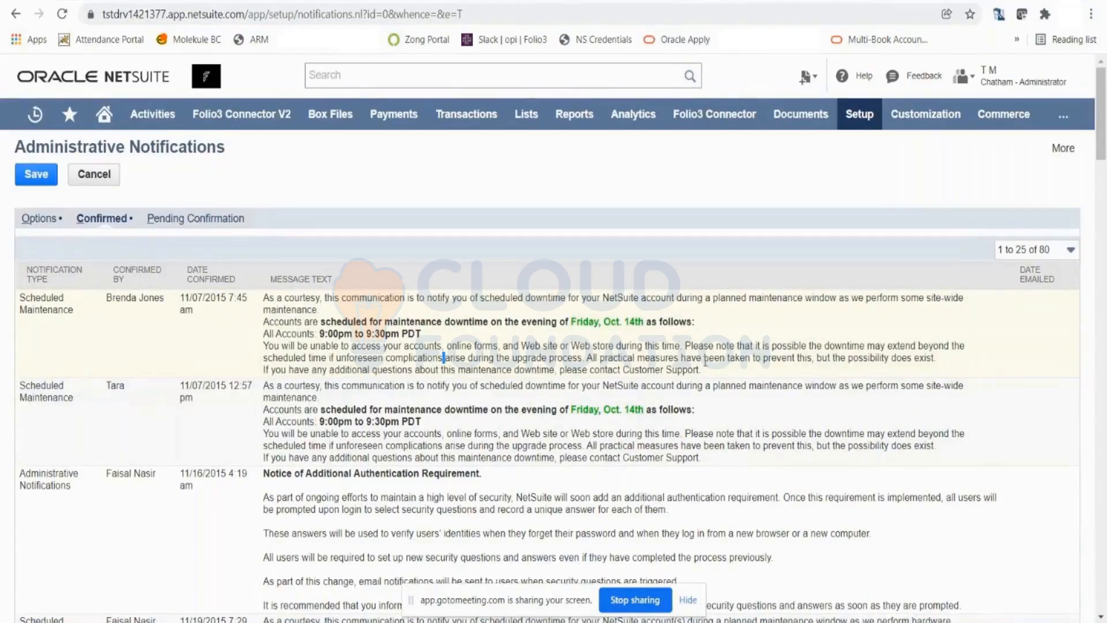
{"action": "scroll", "coordinate": [705, 361], "scroll_direction": "down", "scroll_amount": 1}
{"action": "scroll", "coordinate": [705, 361], "scroll_direction": "down", "scroll_amount": 3}
{"action": "scroll", "coordinate": [106, 313], "scroll_direction": "up", "scroll_amount": 3}
{"action": "left_click", "coordinate": [222, 219]}
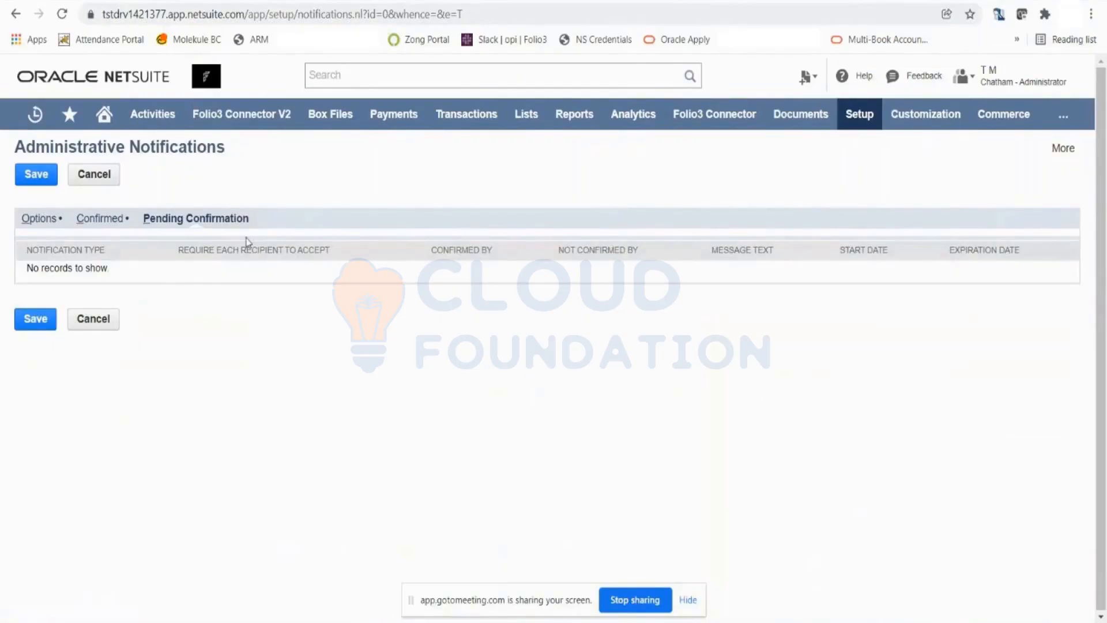
{"action": "left_click", "coordinate": [102, 219]}
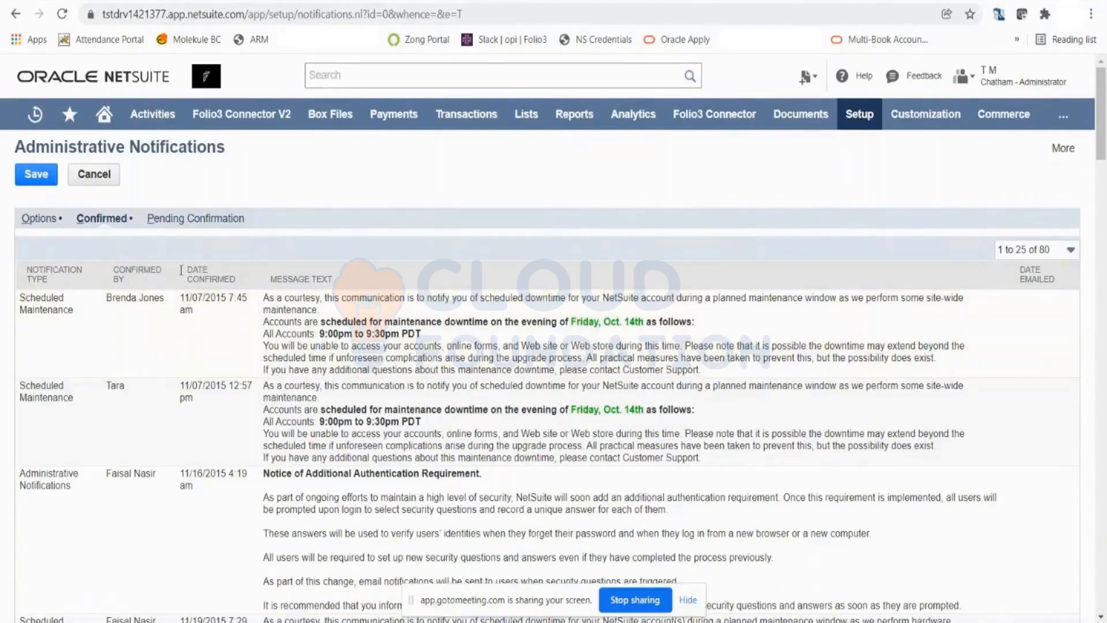
- Return to the notification options and switch Require Each Recipient to Accept off and back on for Administrative Notifications
{"action": "left_click", "coordinate": [41, 219]}
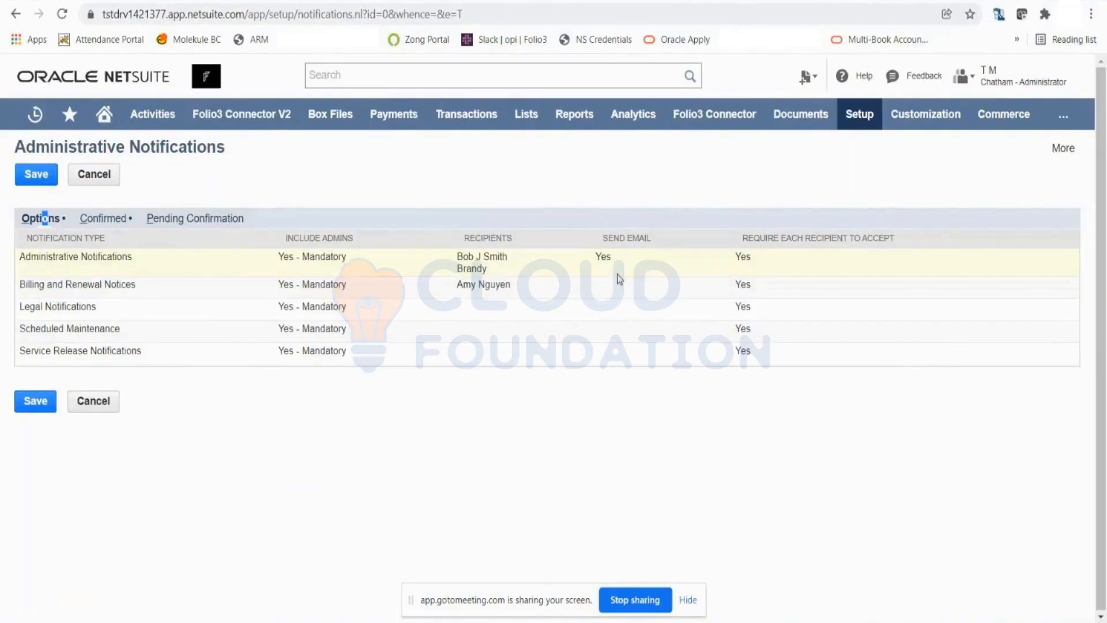
{"action": "left_click", "coordinate": [749, 260]}
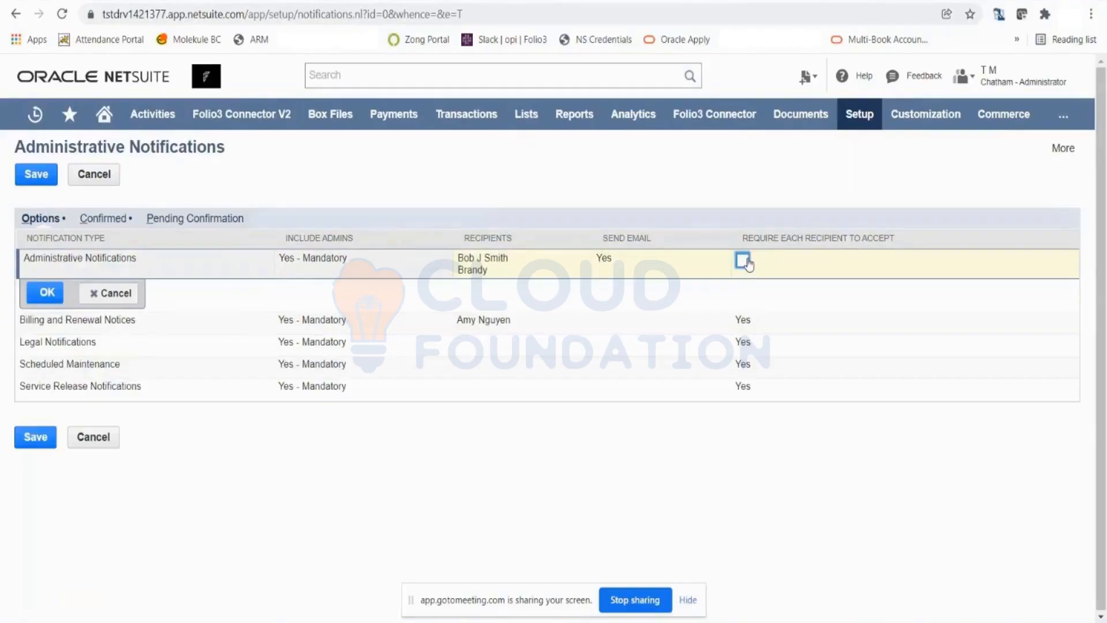
{"action": "left_click", "coordinate": [745, 261]}
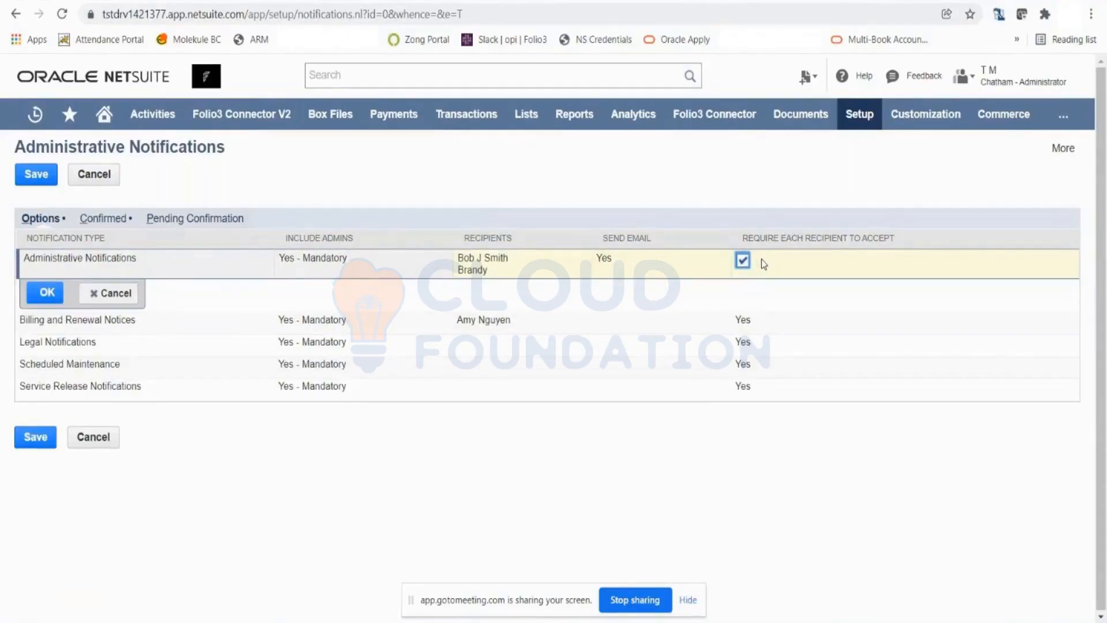